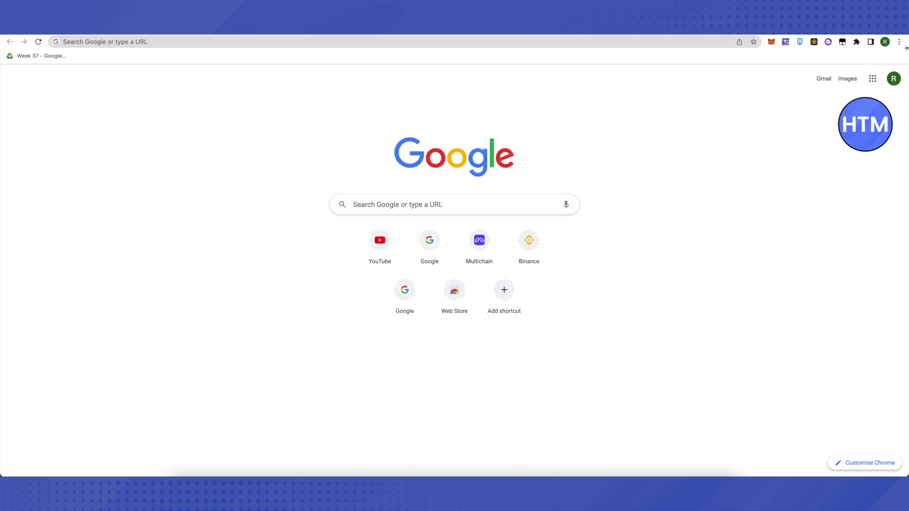
Search the Chrome browser settings for "hard" to find the hardware acceleration option
click(899, 43)
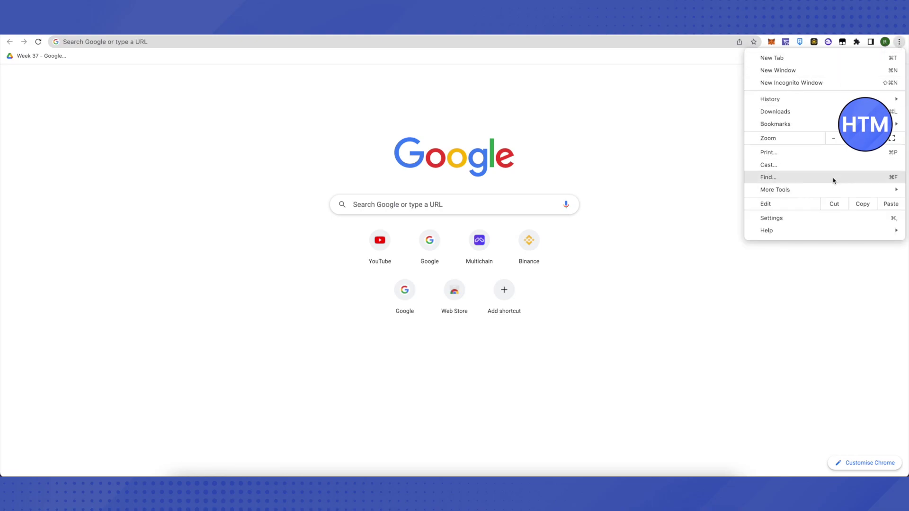
click(774, 218)
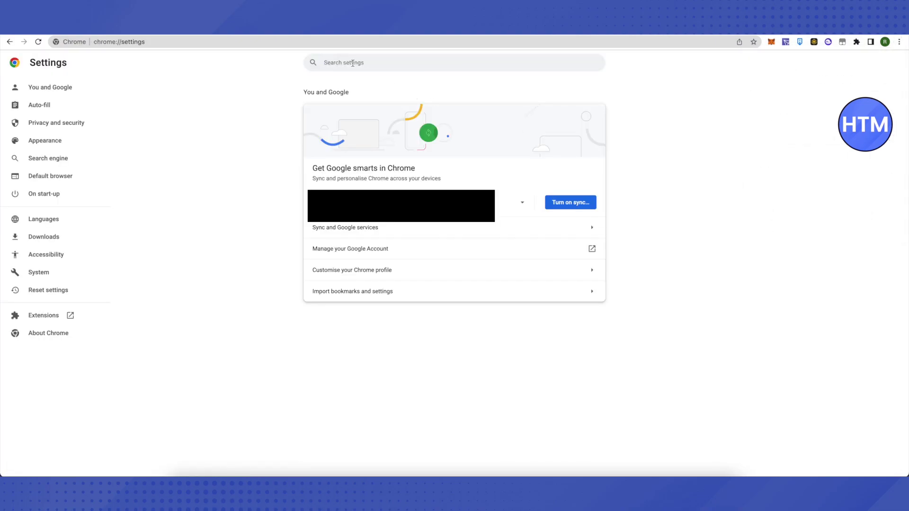
text(hard)
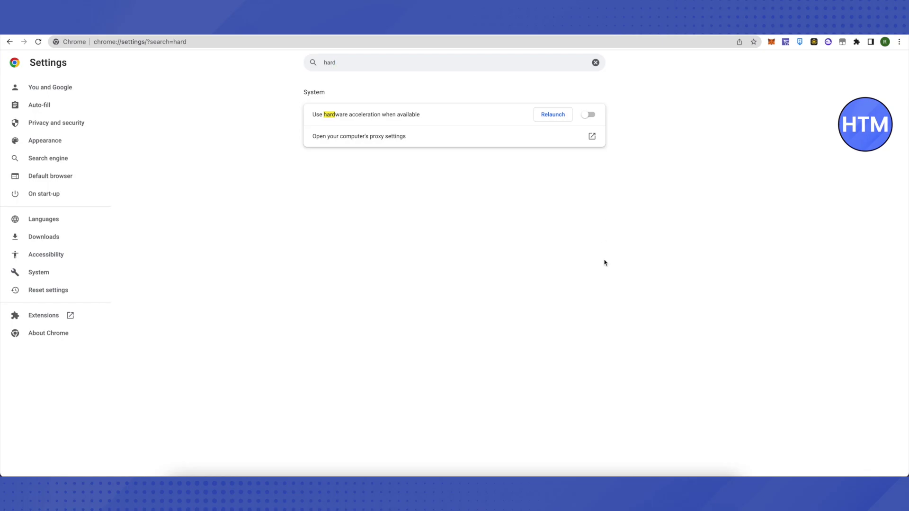
Switch to Discord and check the Hardware Acceleration option in its Advanced user settings
click(745, 471)
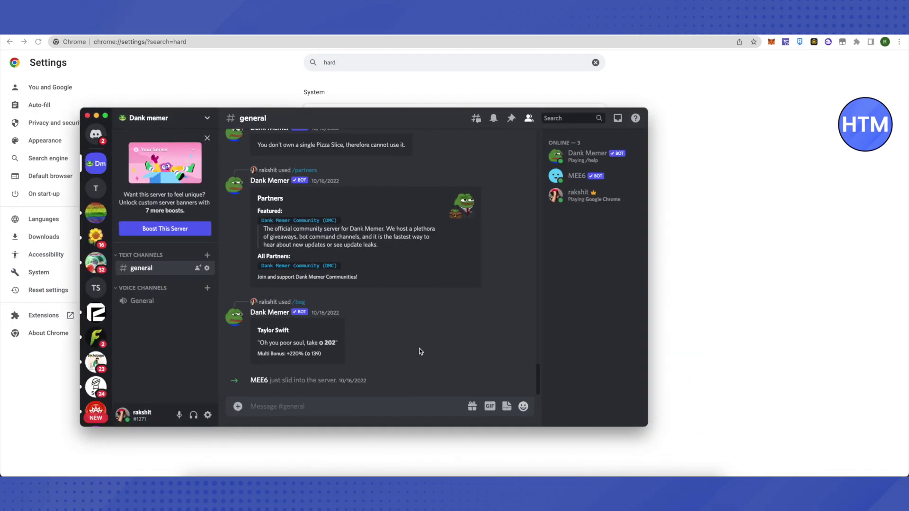
click(208, 415)
scroll(217, 359, down, 5)
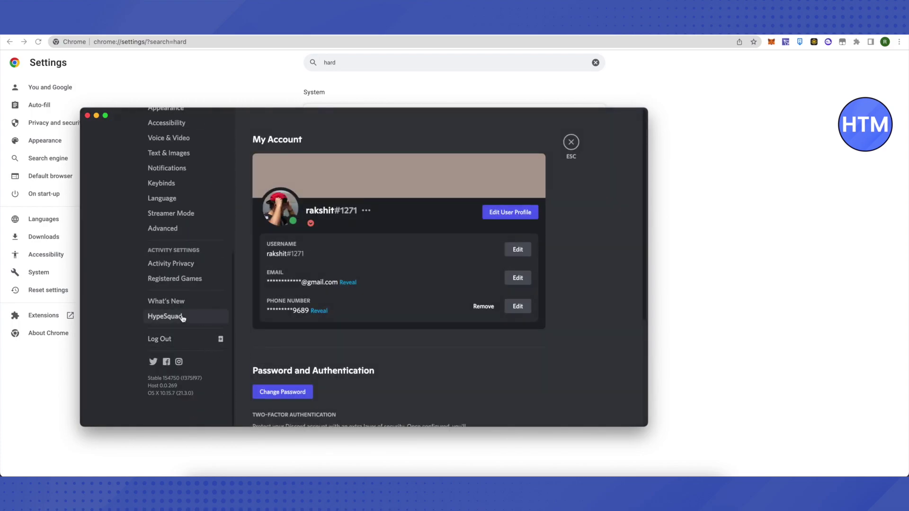
click(166, 231)
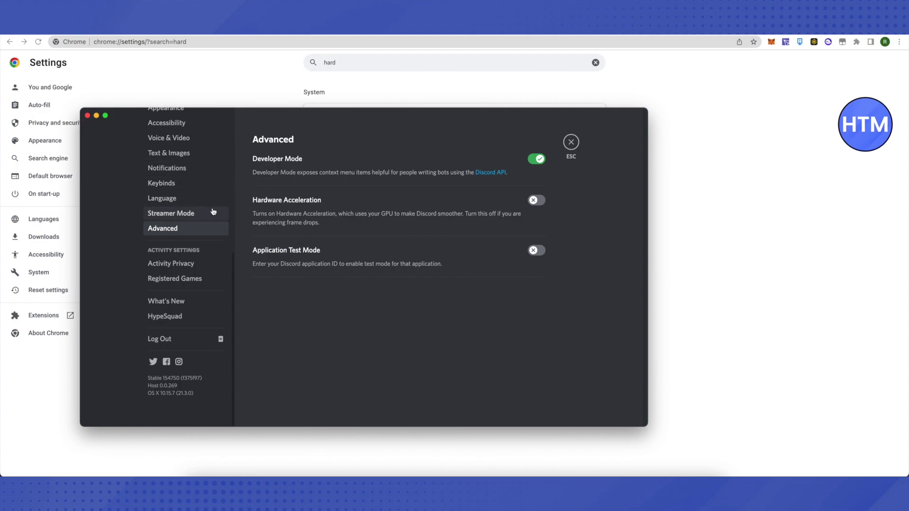
Review the Voice & Video settings down to the Screen Share section, and leave Discord minimized
scroll(213, 212, up, 5)
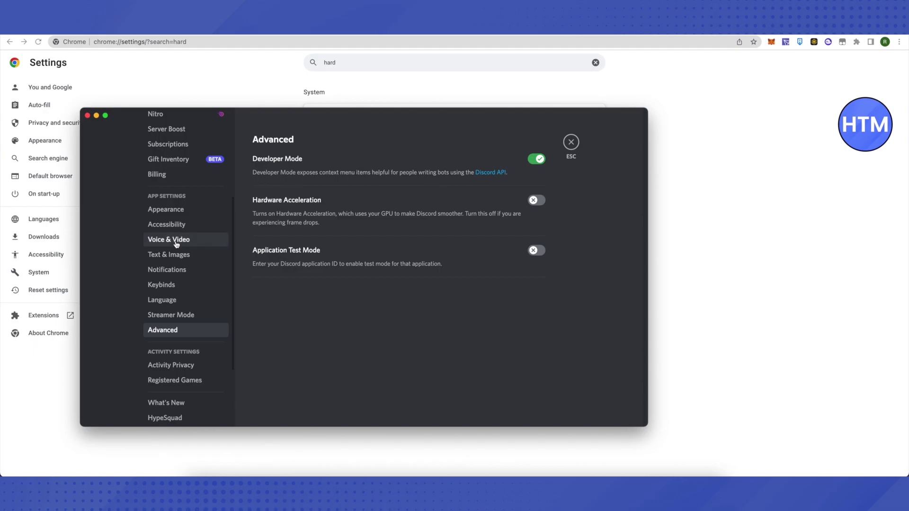
click(175, 242)
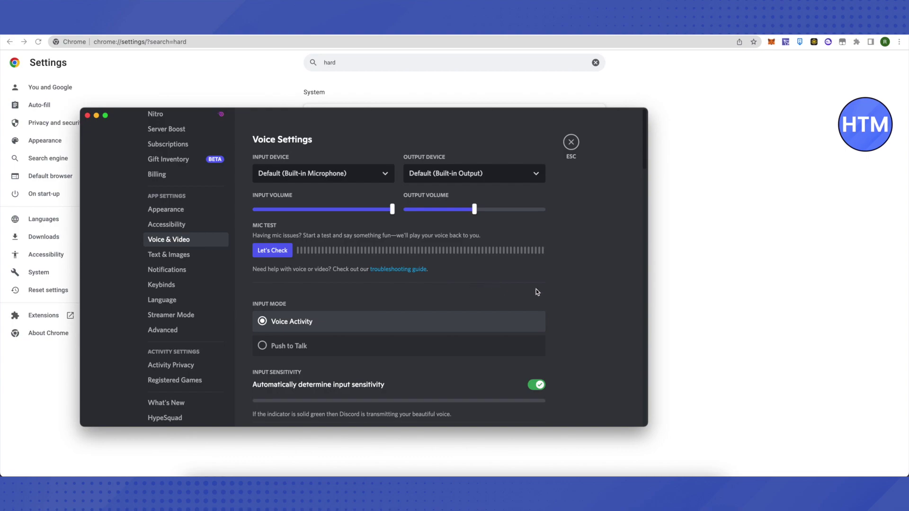
scroll(536, 289, down, 2)
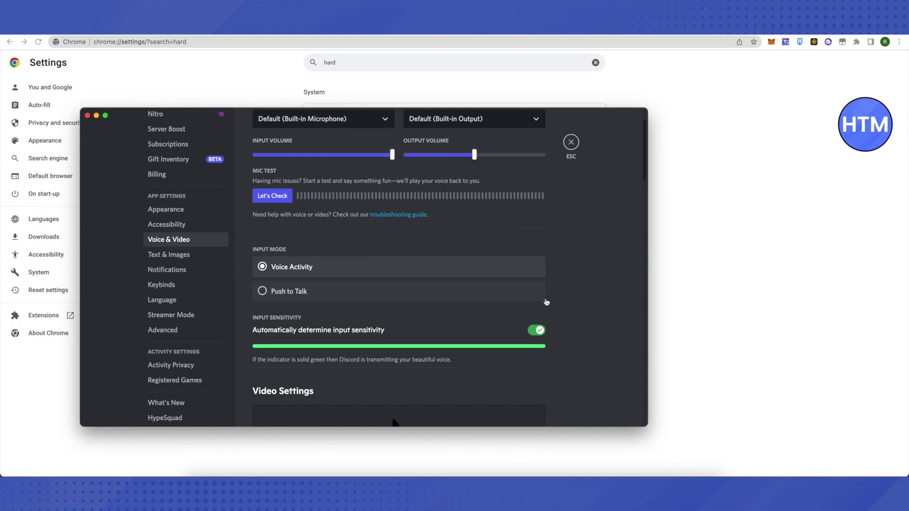
scroll(547, 302, down, 5)
scroll(551, 301, down, 1)
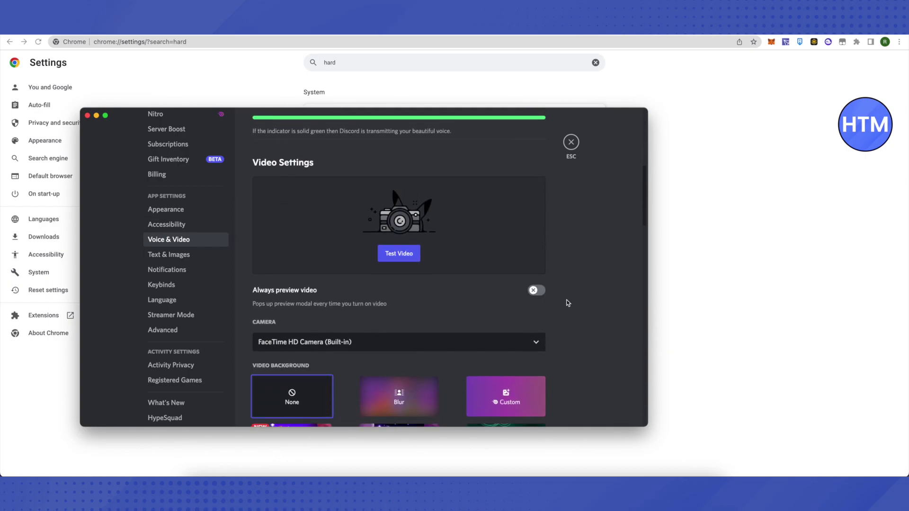
scroll(569, 304, down, 14)
scroll(570, 303, down, 10)
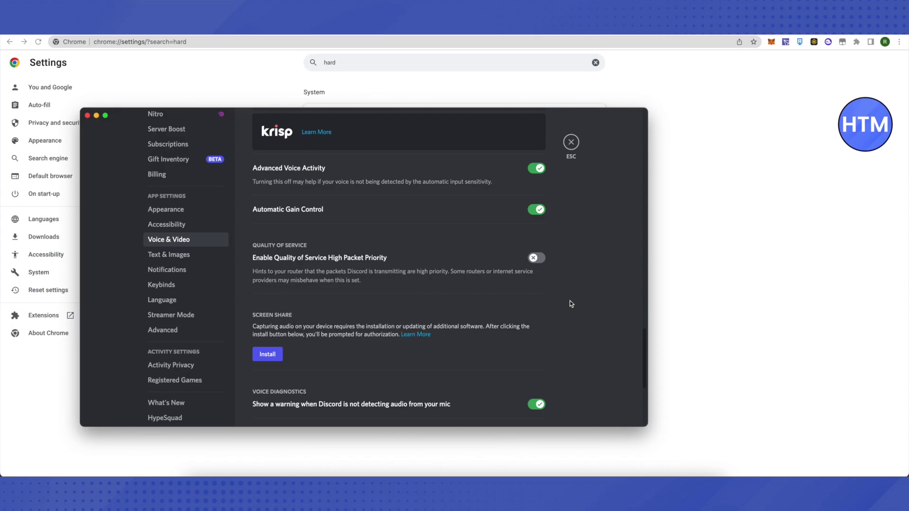
scroll(291, 211, up, 1)
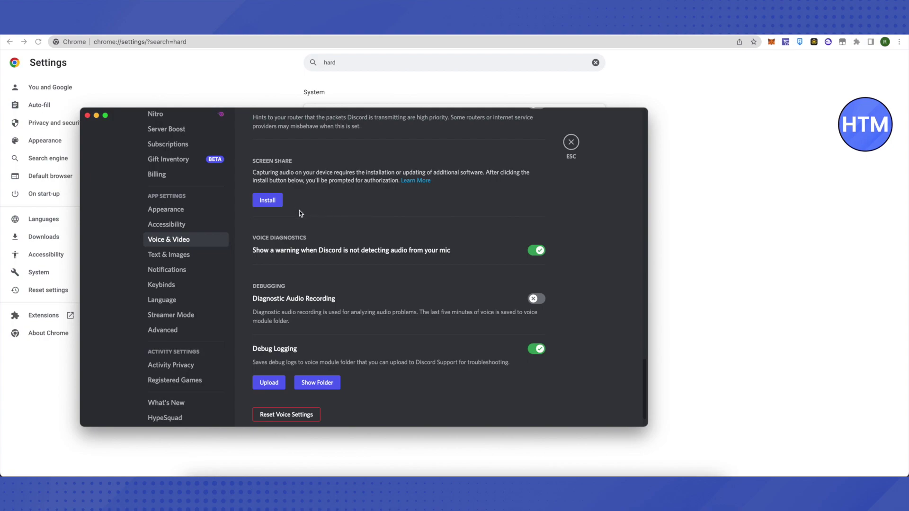
click(571, 142)
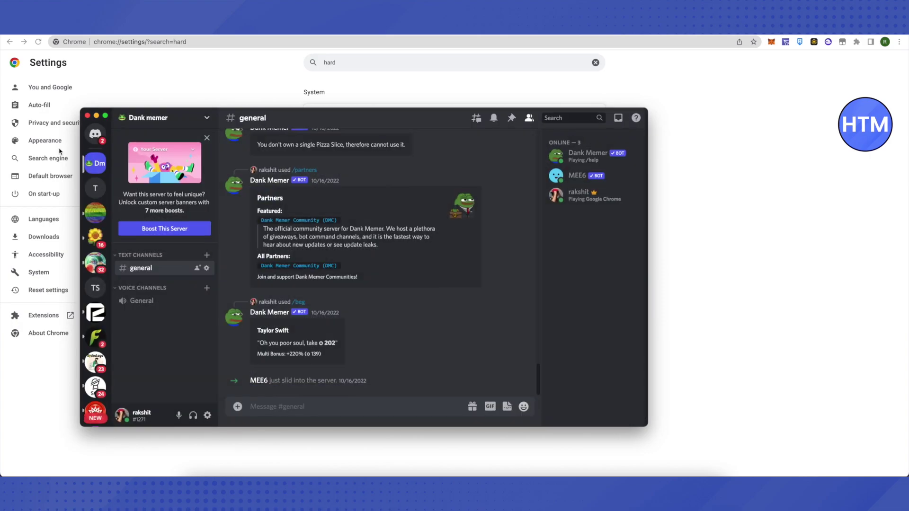
click(96, 116)
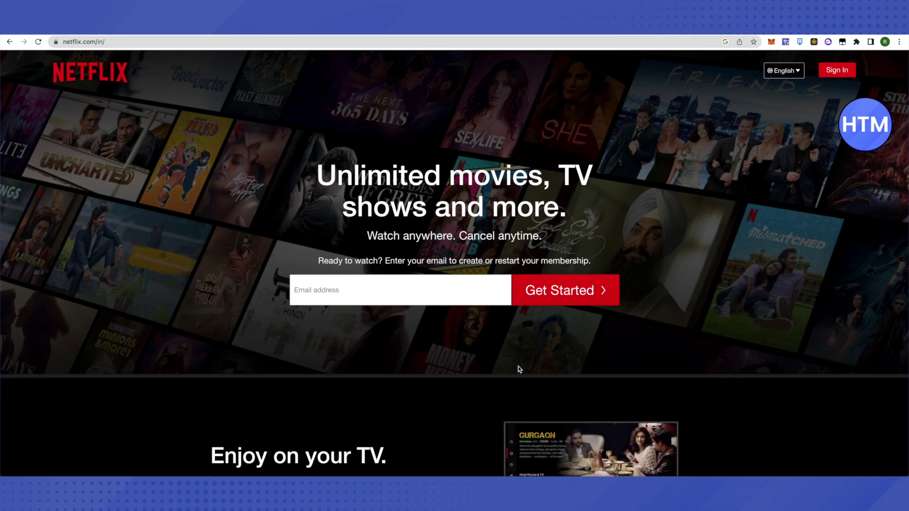
Switch from the Netflix page to Discord and open the Registered Games settings
click(677, 472)
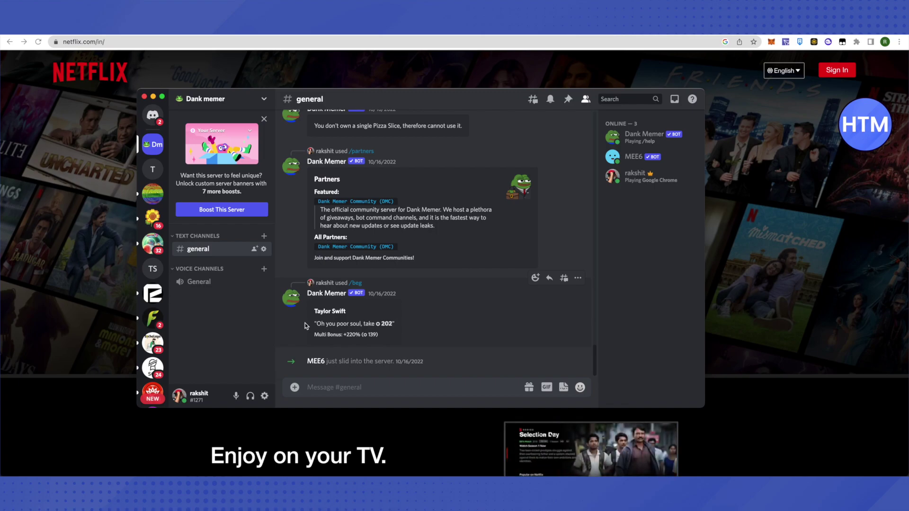
click(265, 396)
scroll(232, 288, down, 4)
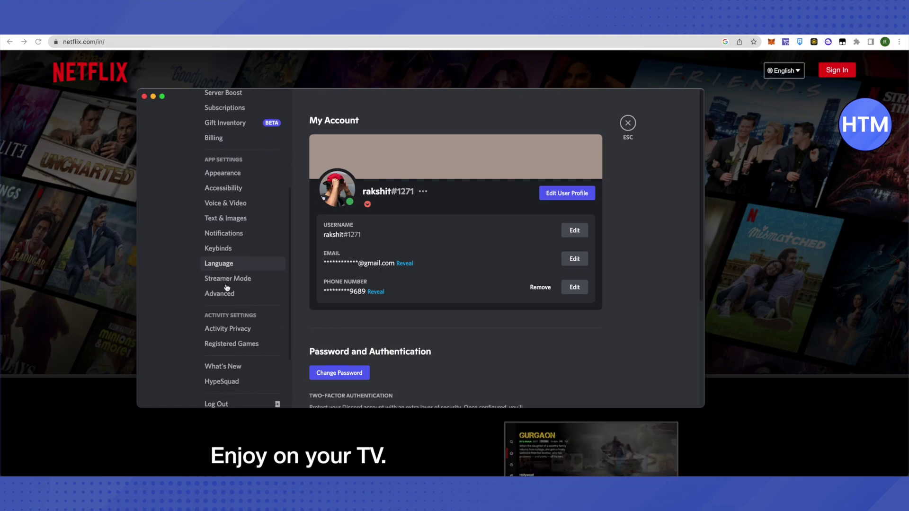
scroll(227, 287, down, 2)
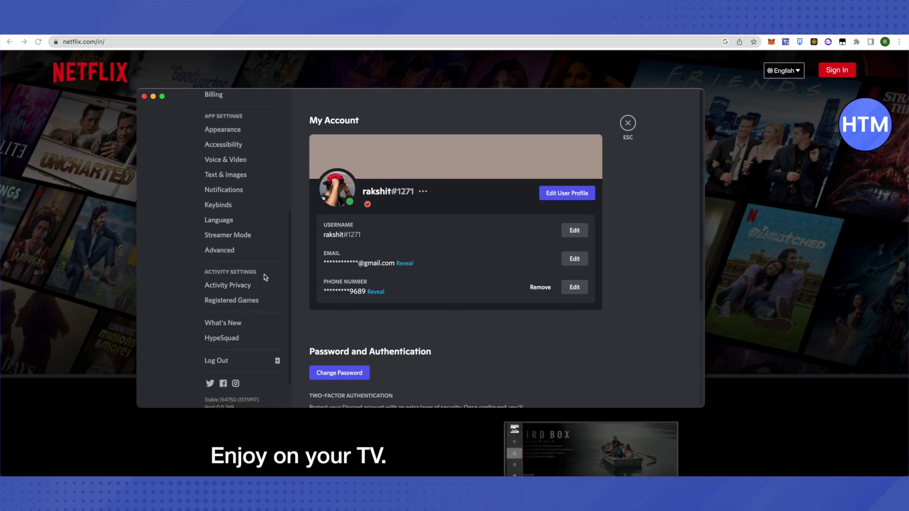
click(218, 301)
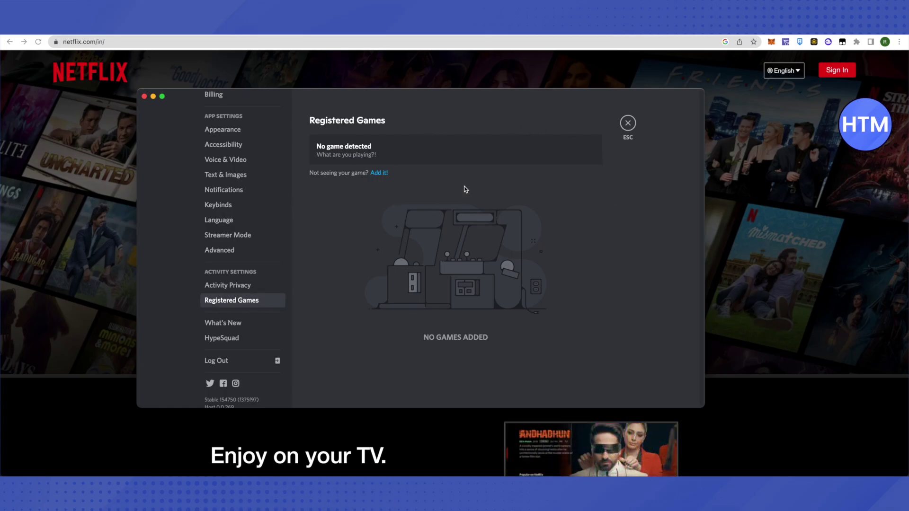
Add Google Chrome as a registered game and close the user settings
click(379, 173)
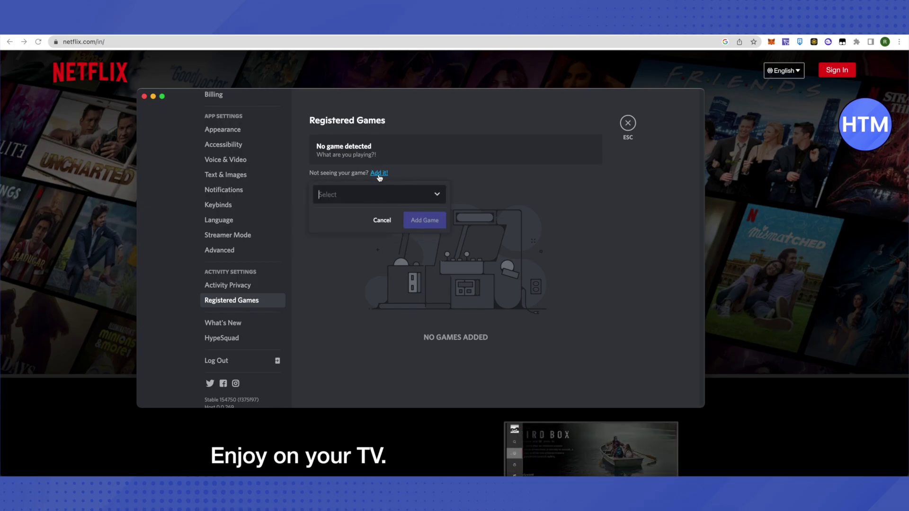
click(438, 198)
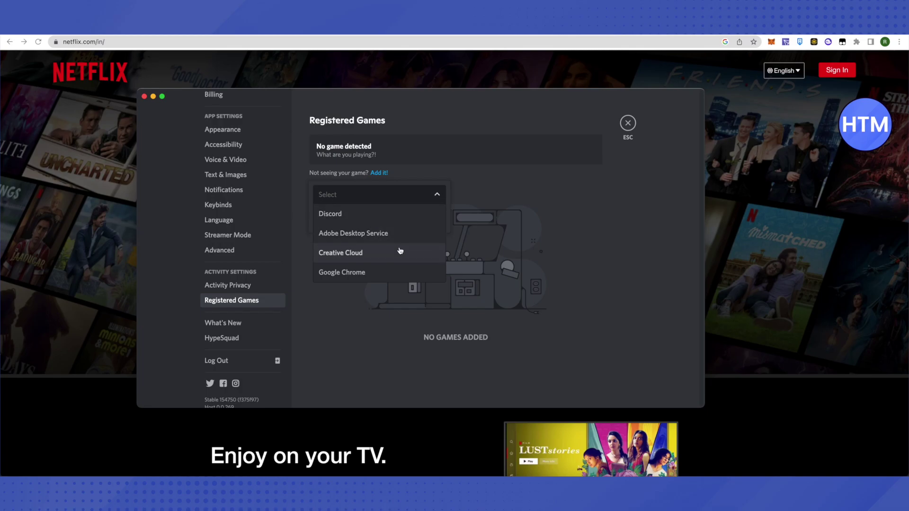
click(337, 274)
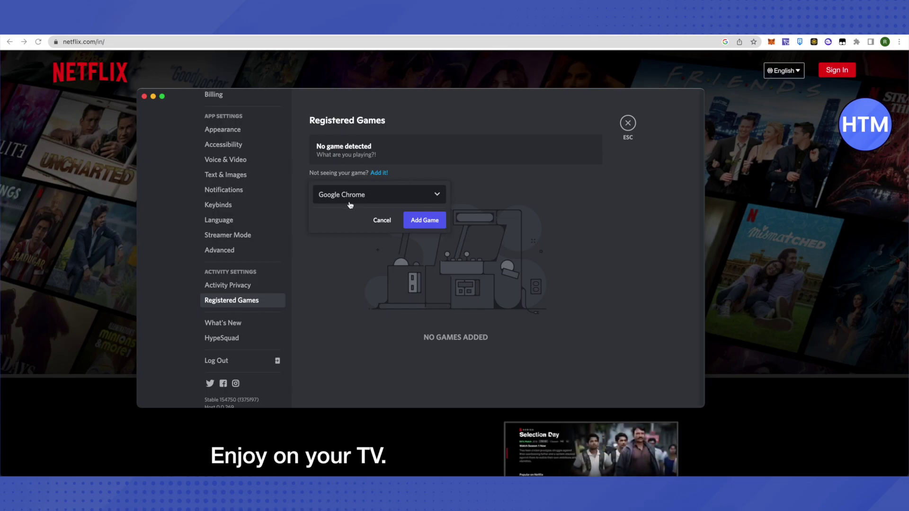
click(423, 223)
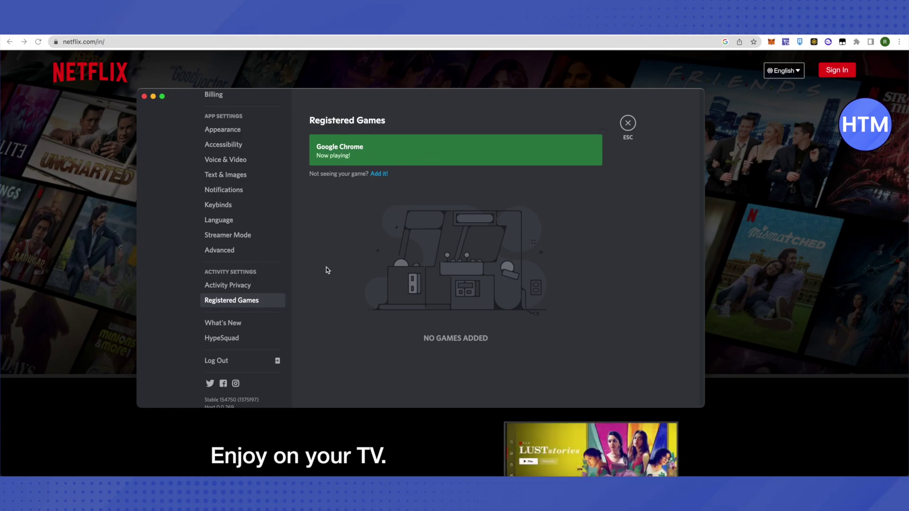
scroll(272, 268, up, 5)
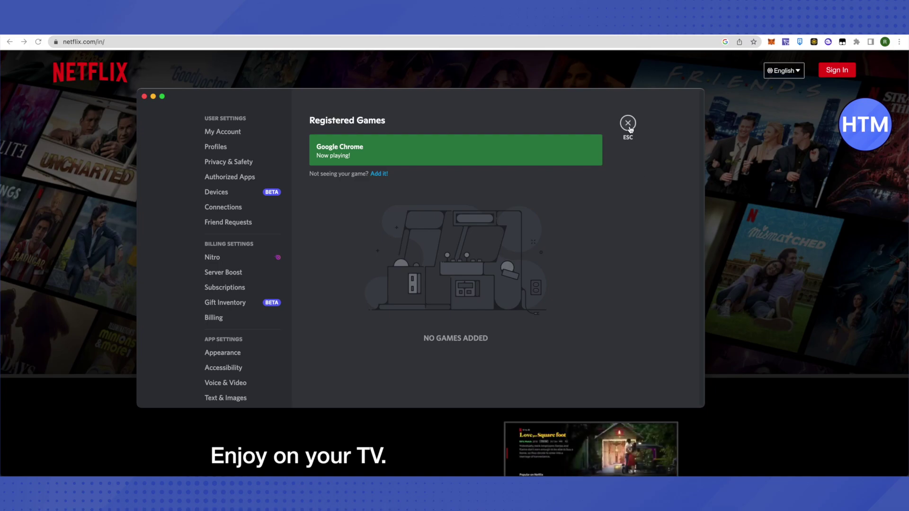
click(628, 126)
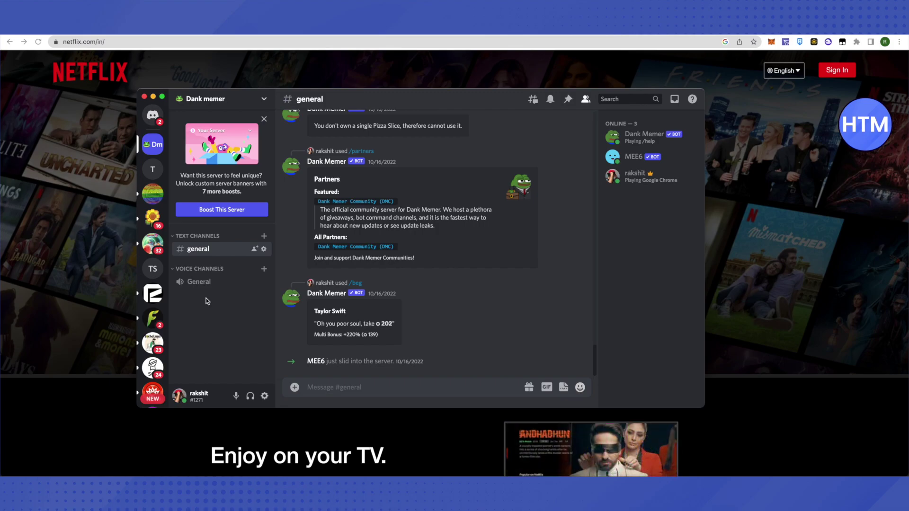
Join the General voice channel and share the Netflix browser window with Smoother Video quality at 720 resolution and 30 frame rate
click(199, 282)
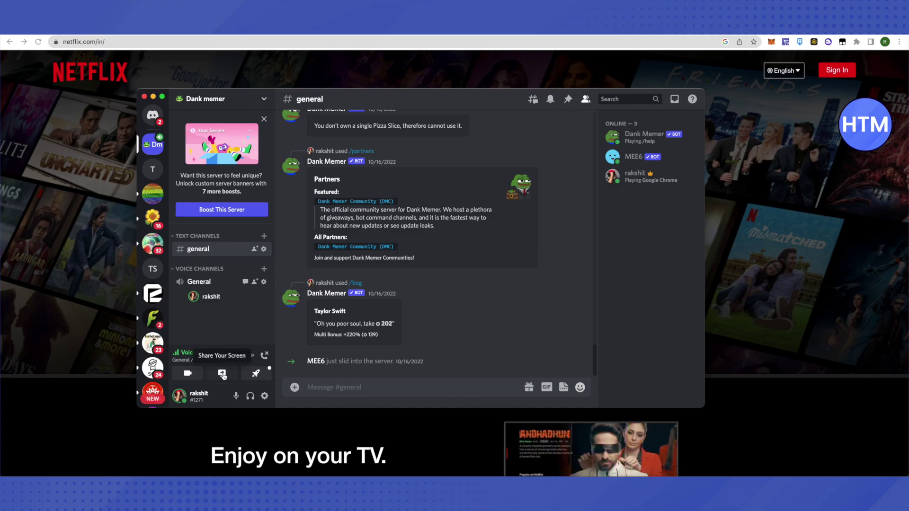
click(222, 374)
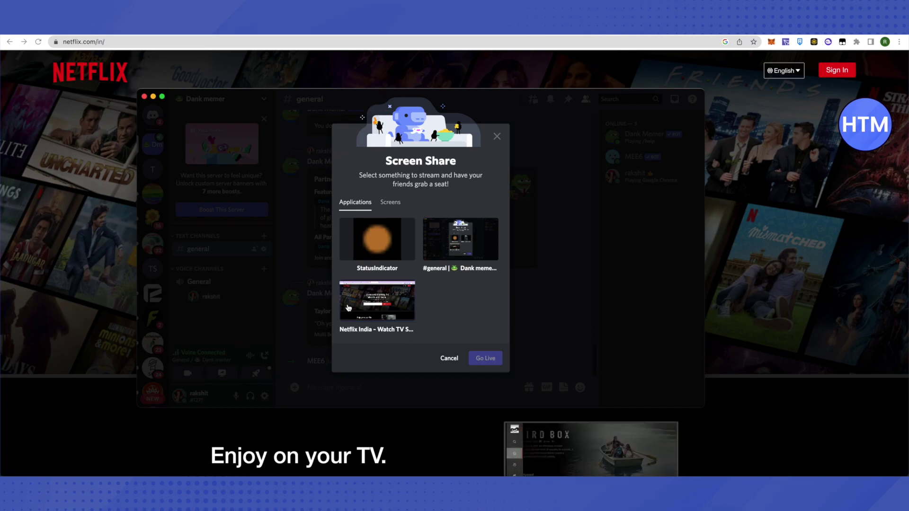
click(379, 313)
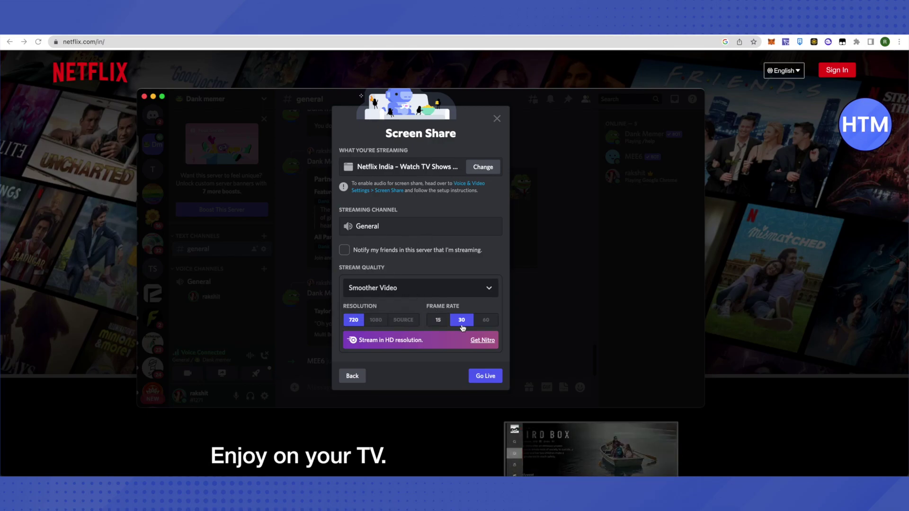
click(442, 289)
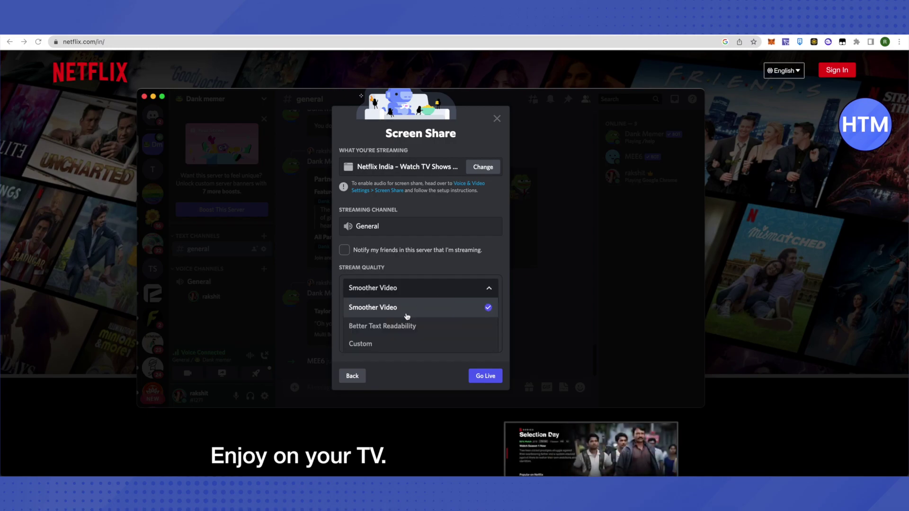
click(436, 288)
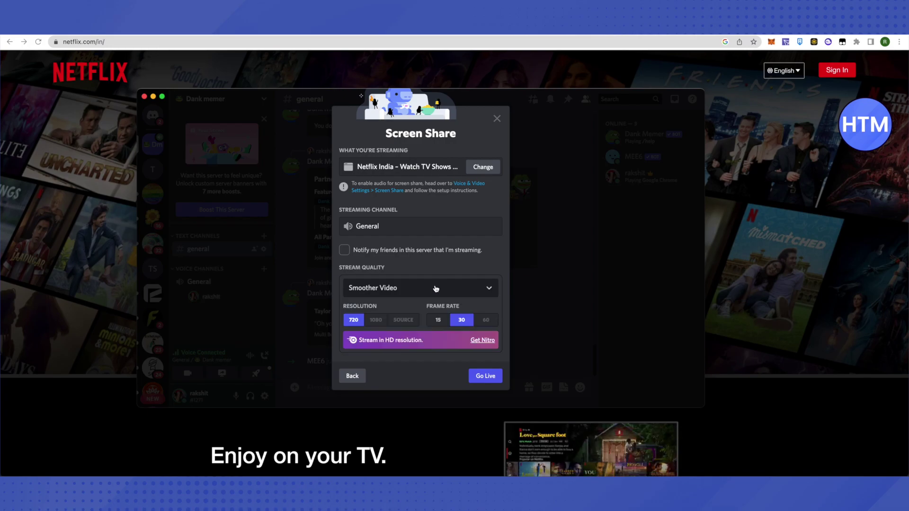
click(485, 376)
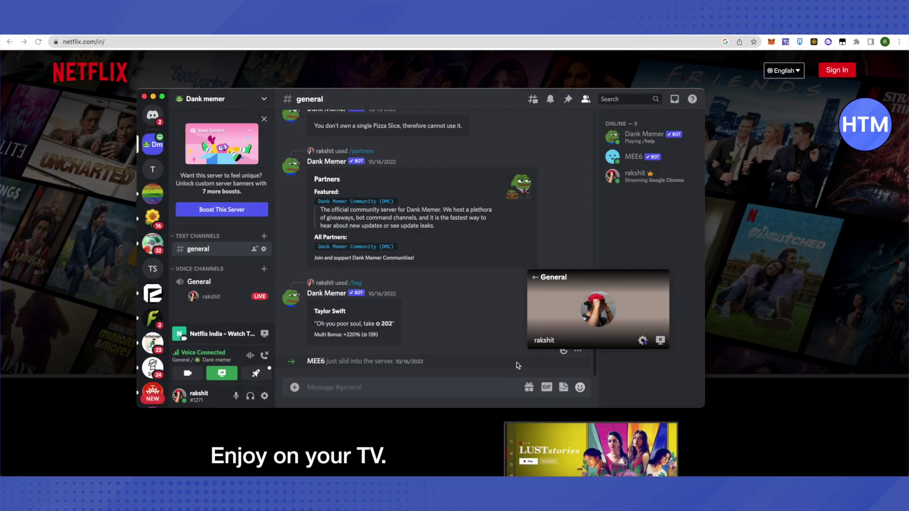
View the live stream's quality options from its preview, and stop the stream
drag(597, 293, 193, 135)
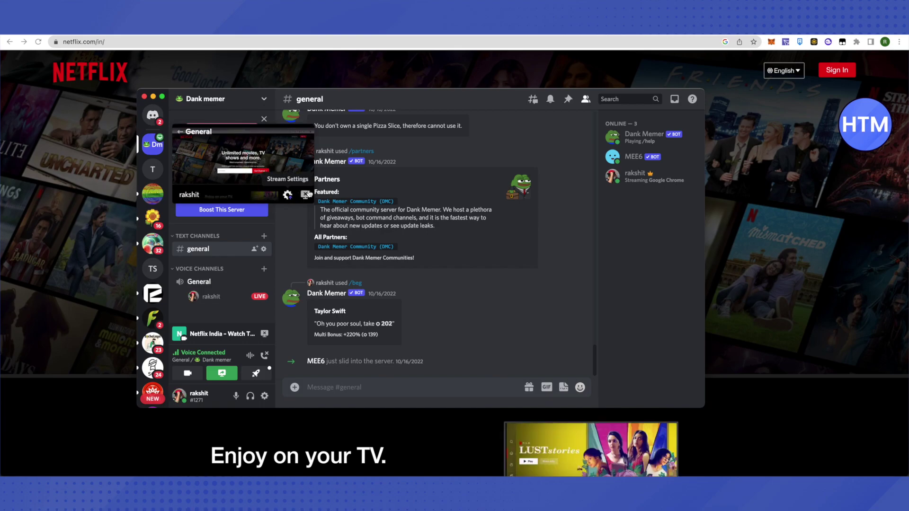
click(288, 196)
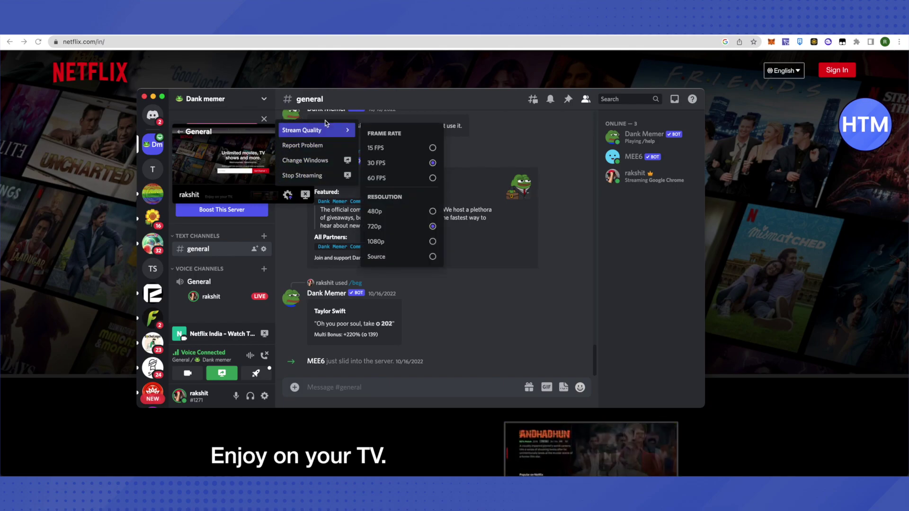
mouse_move(312, 136)
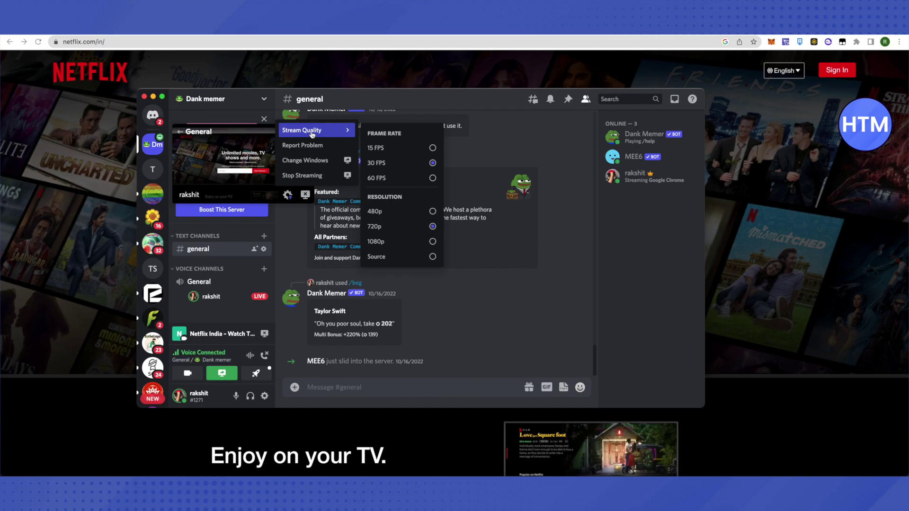
click(287, 196)
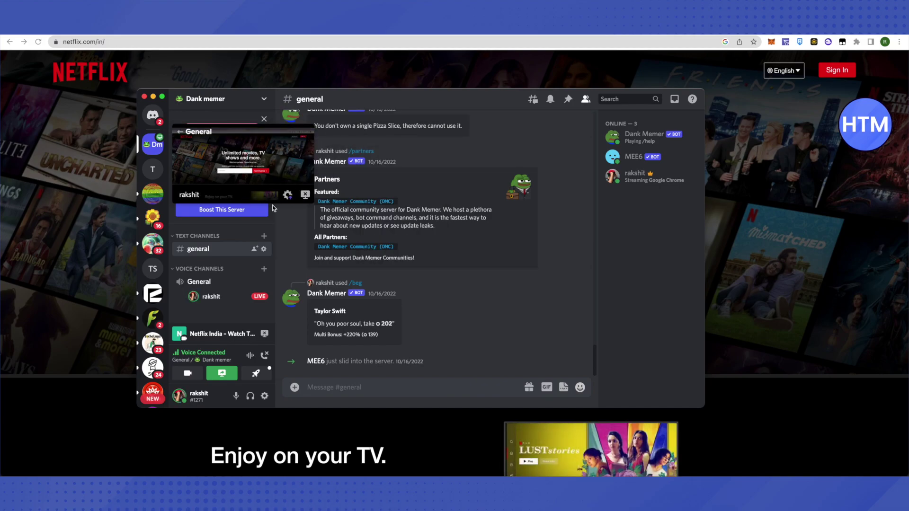
click(305, 195)
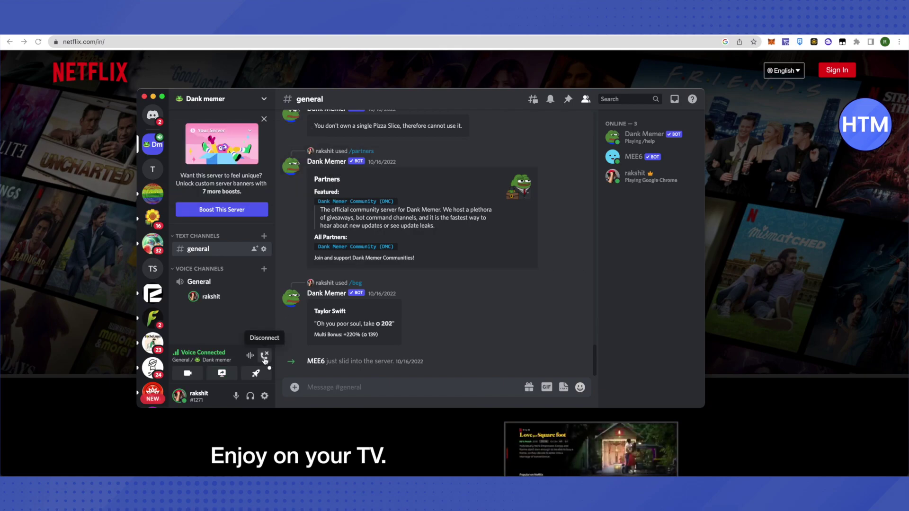